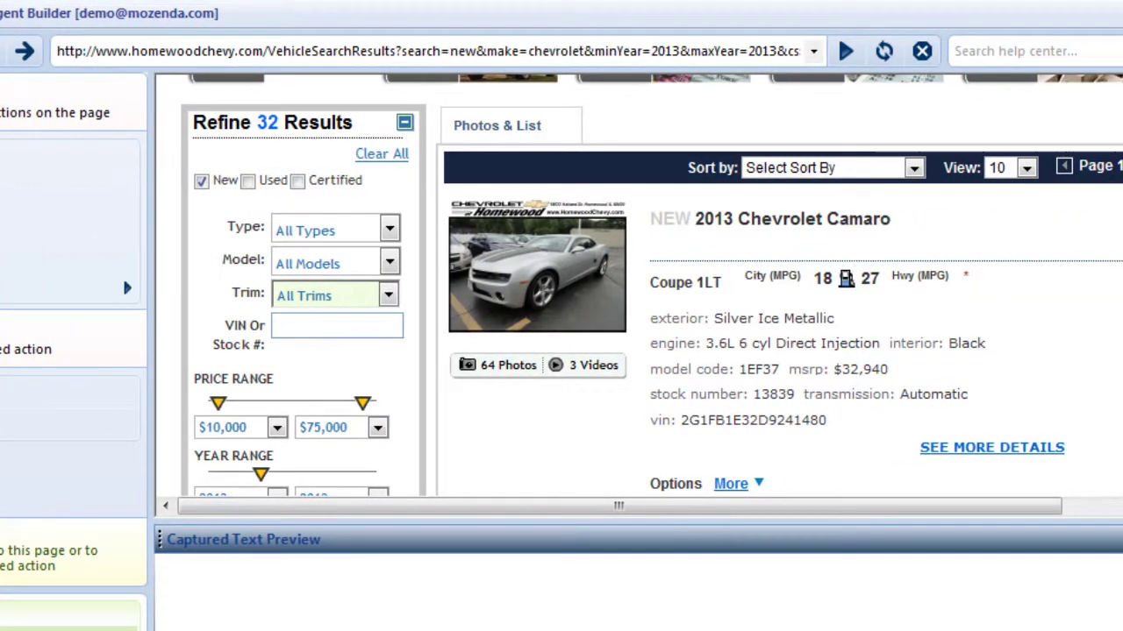
Set the vehicle Type dropdown to SUV.
{"action": "left_click", "coordinate": [388, 230]}
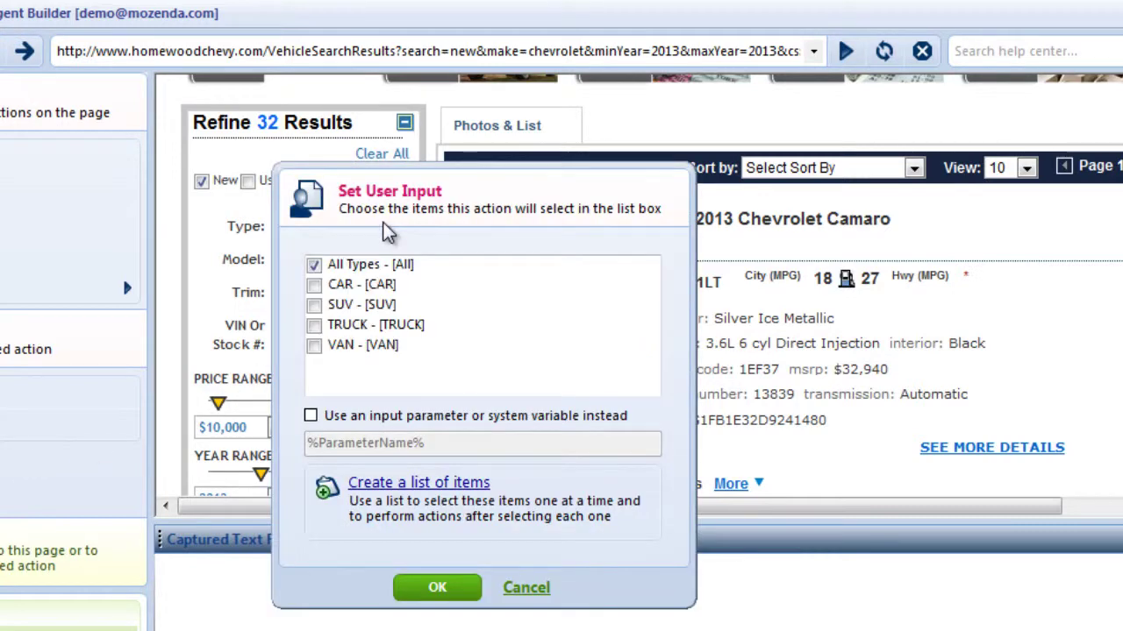
{"action": "left_click", "coordinate": [315, 307]}
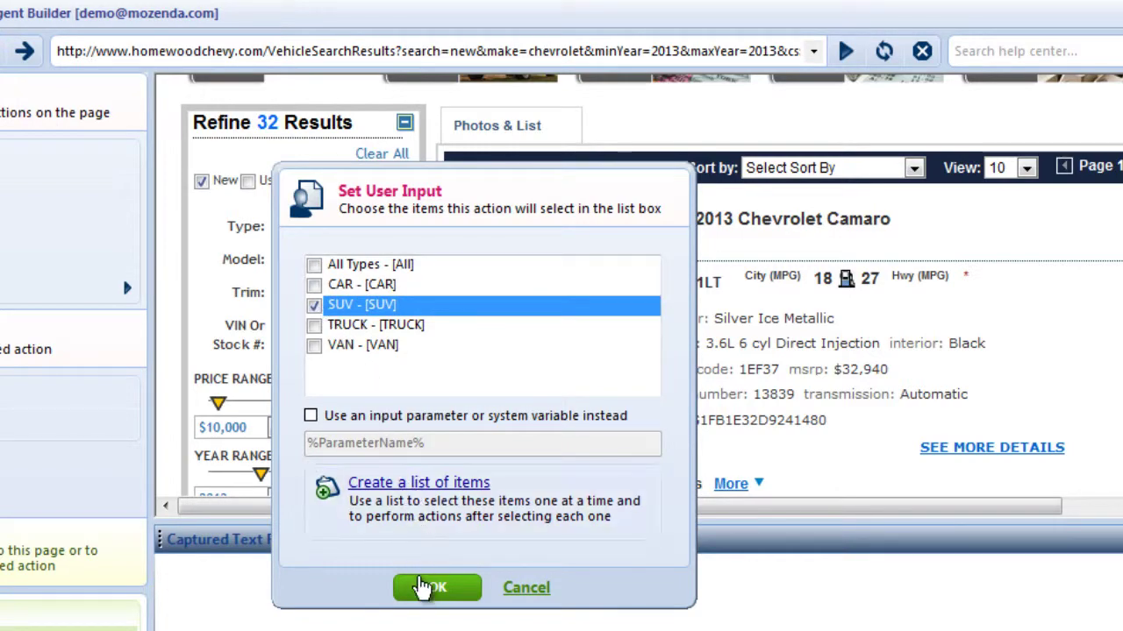
{"action": "left_click", "coordinate": [423, 587]}
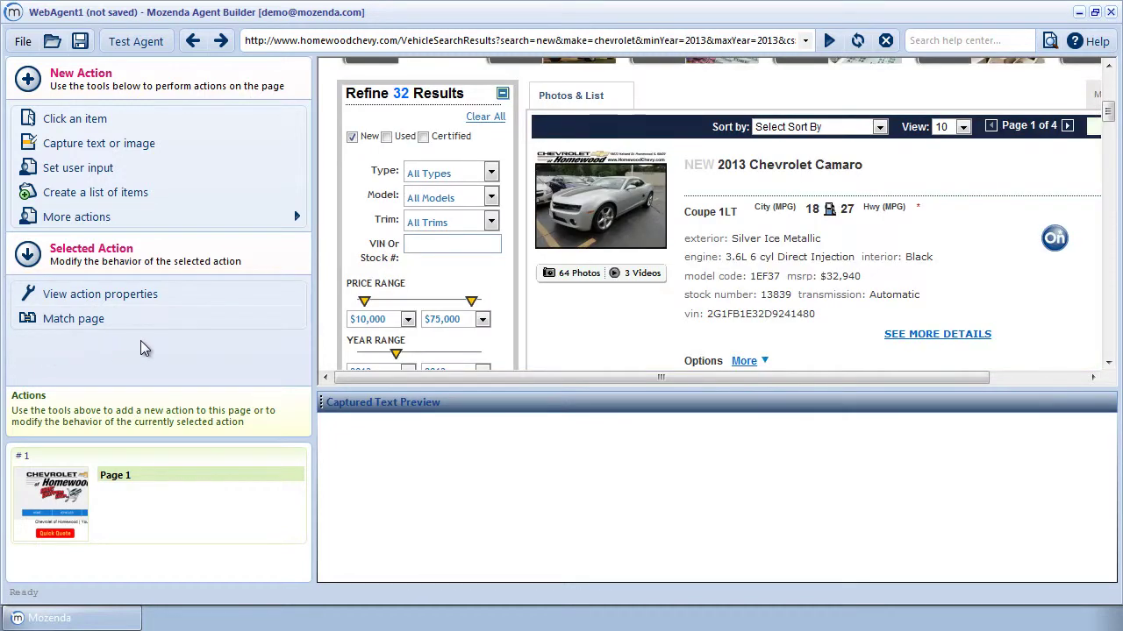
Make the Type dropdown a list that includes every option except the first, All Types.
{"action": "left_click", "coordinate": [492, 175]}
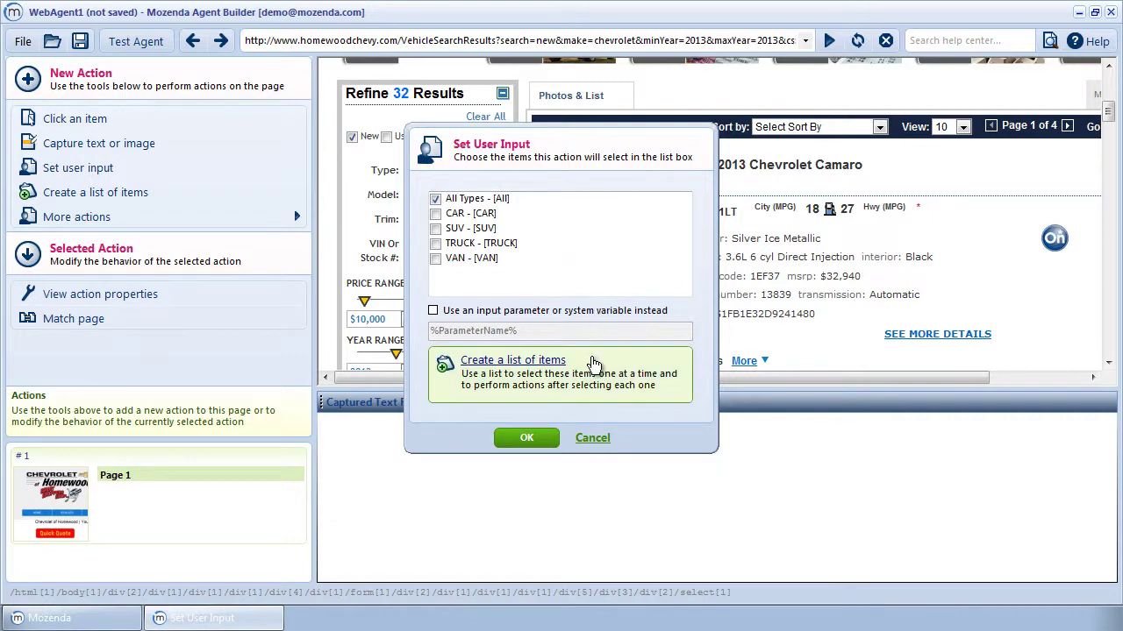
{"action": "left_click", "coordinate": [594, 363]}
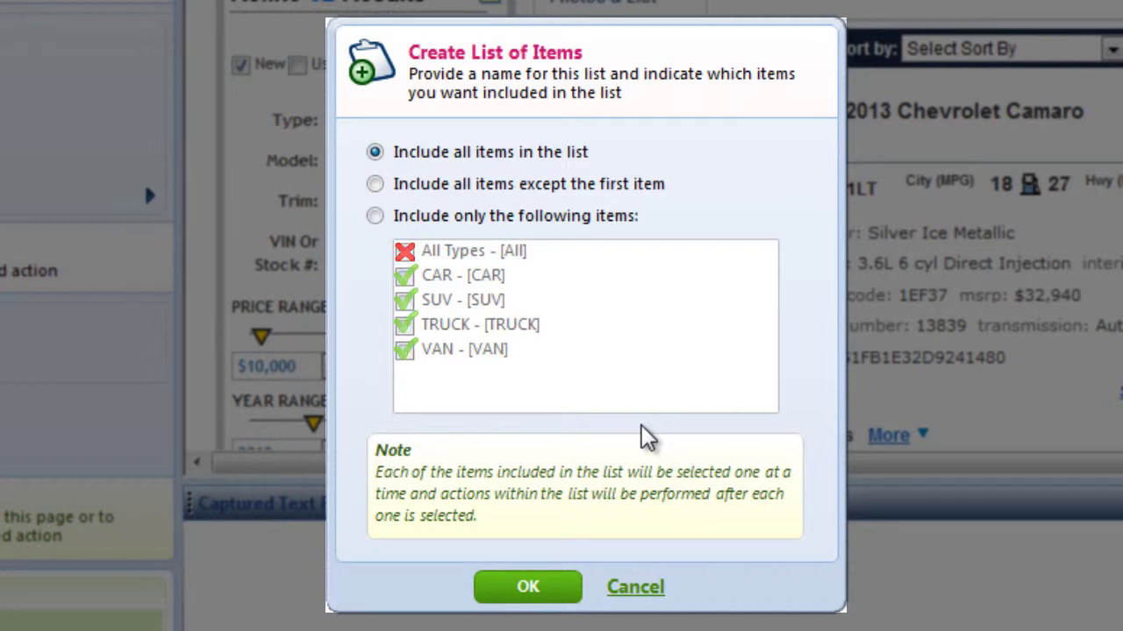
{"action": "left_click", "coordinate": [375, 186]}
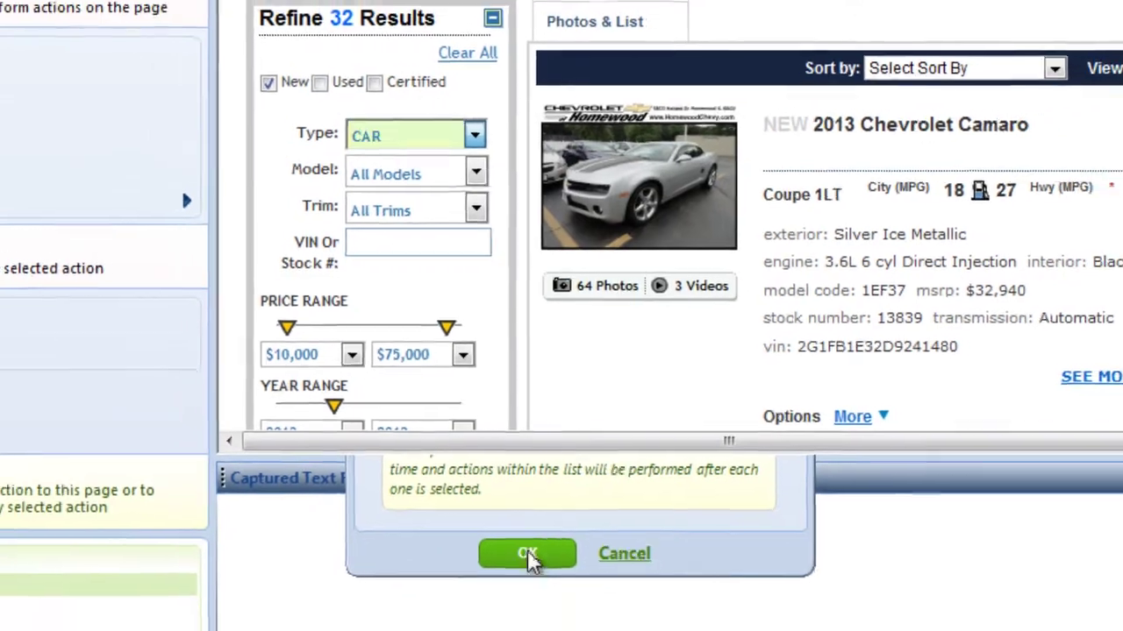
{"action": "left_click", "coordinate": [527, 554]}
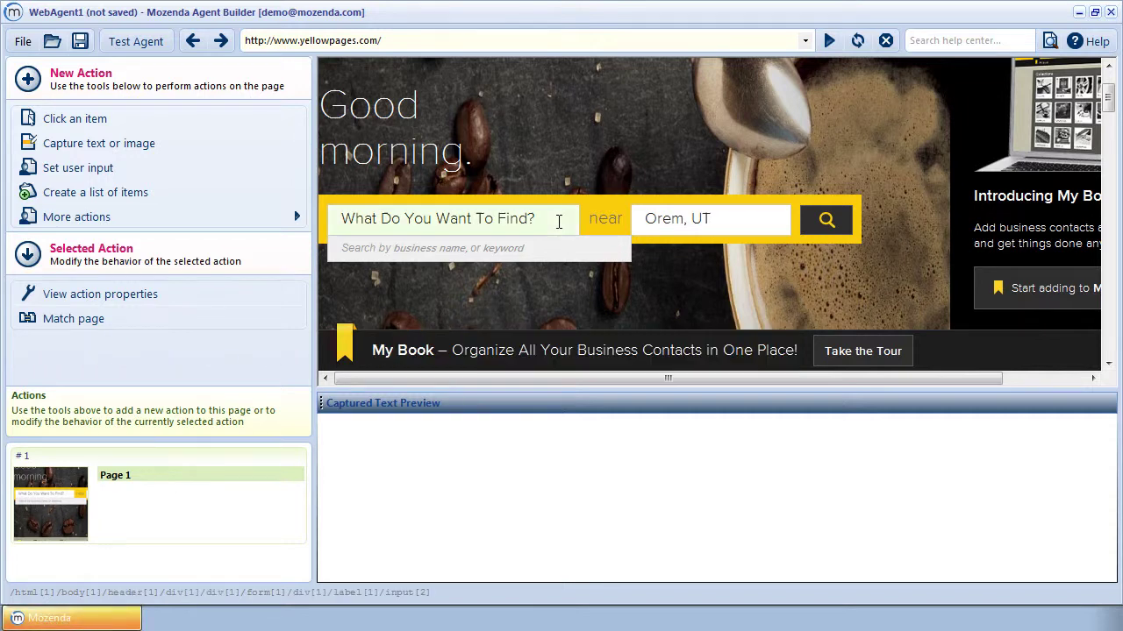
Start a list of inputs for the 'What Do You Want To Find?' search box.
{"action": "left_click", "coordinate": [558, 221]}
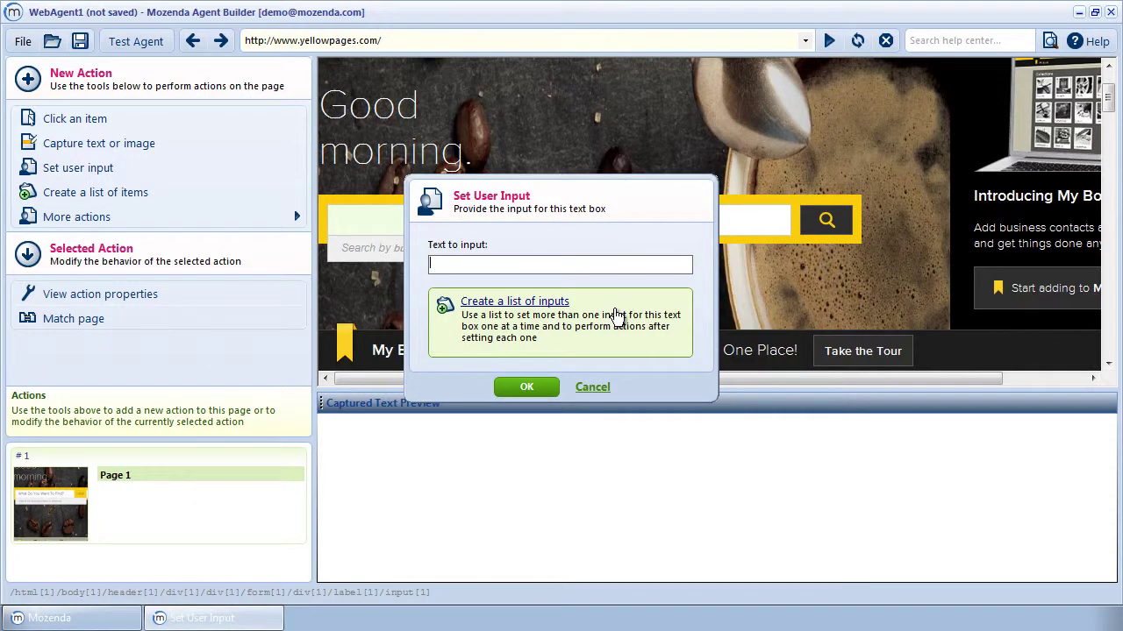
{"action": "left_click", "coordinate": [616, 313]}
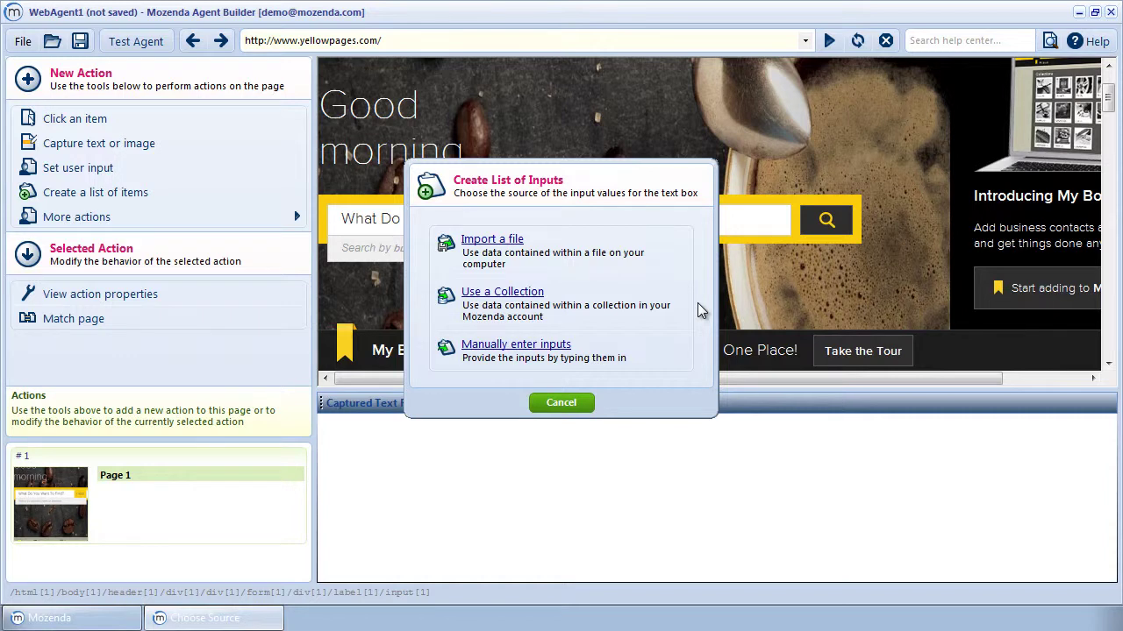
Import YellowPagesSearch2.csv and save it as the YellowPagesSearch2 collection.
{"action": "left_click", "coordinate": [672, 249]}
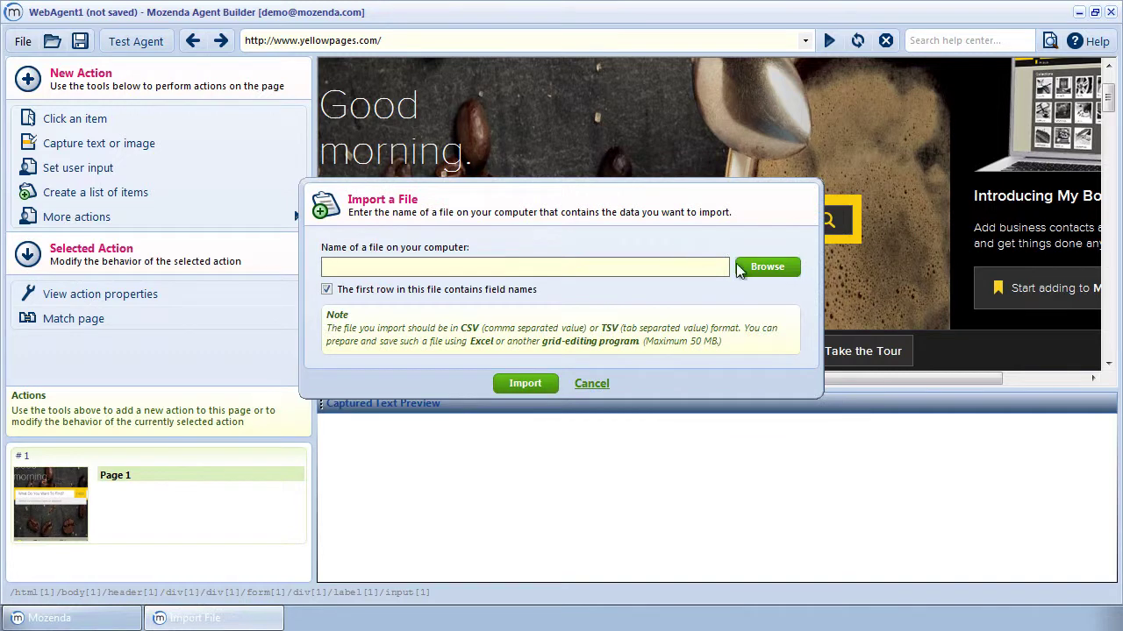
{"action": "left_click", "coordinate": [768, 268]}
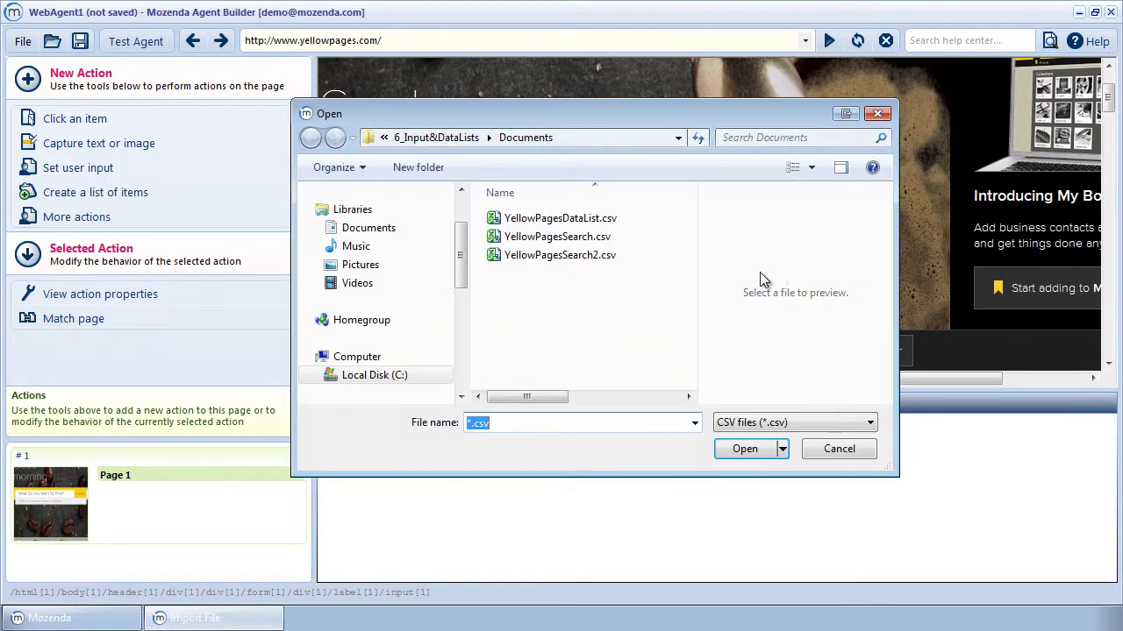
{"action": "left_click", "coordinate": [607, 259]}
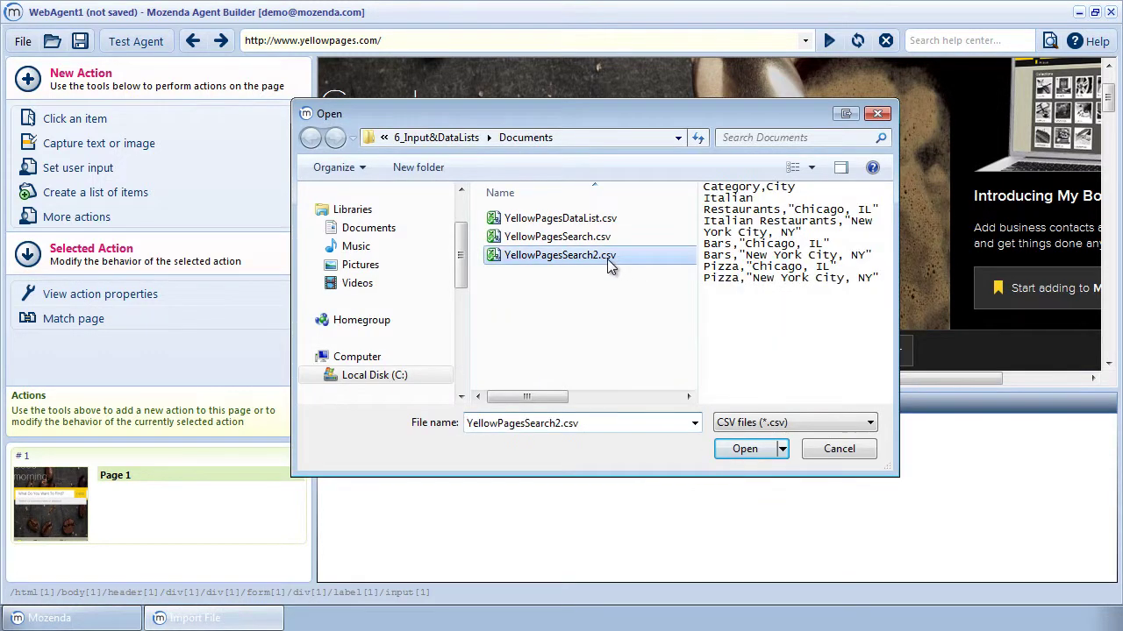
{"action": "left_click", "coordinate": [727, 451]}
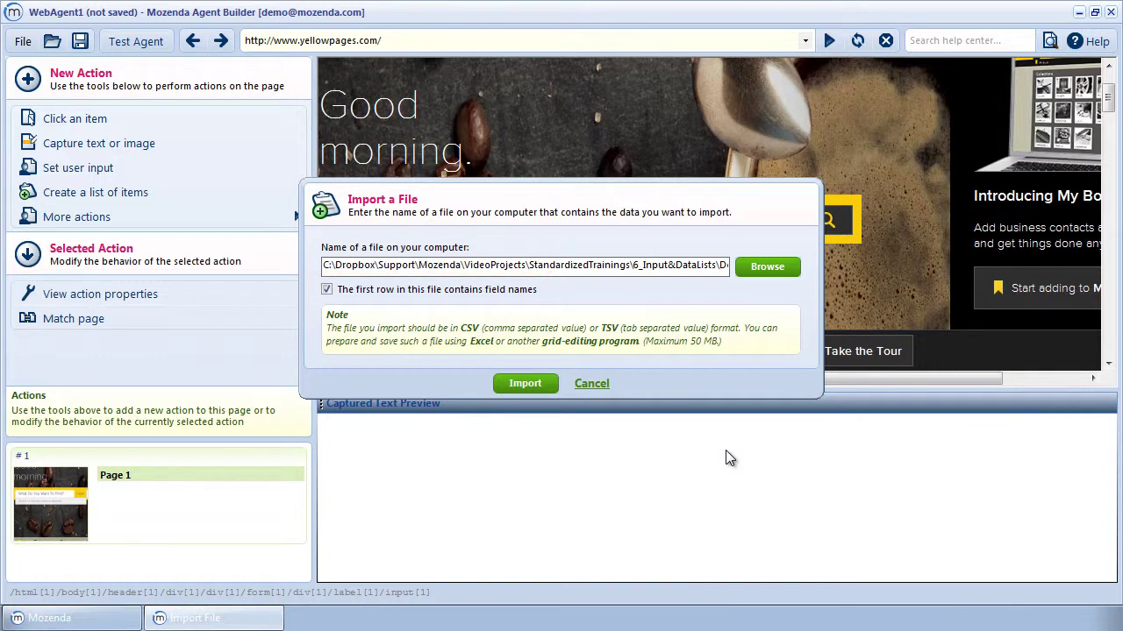
{"action": "left_click", "coordinate": [526, 385]}
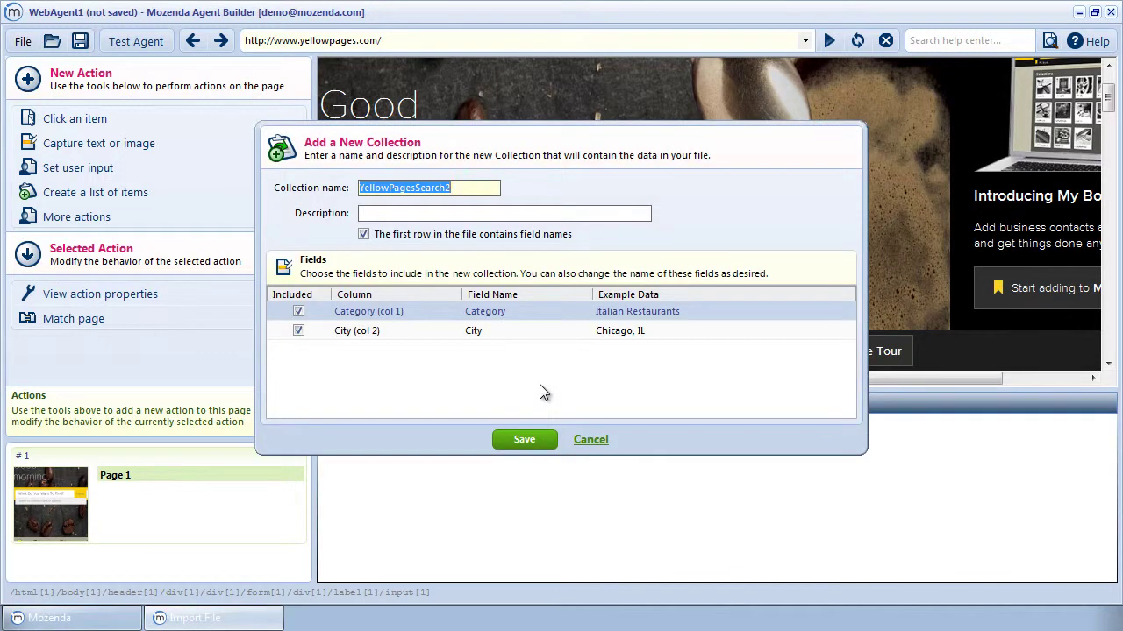
{"action": "left_click", "coordinate": [539, 450]}
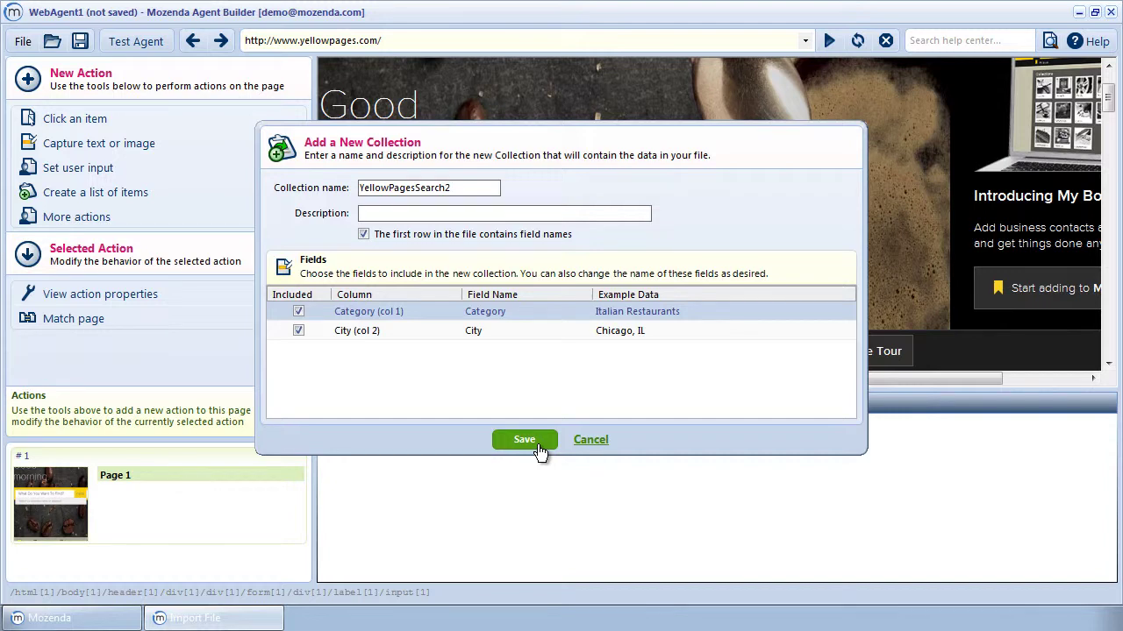
{"action": "left_click", "coordinate": [524, 440]}
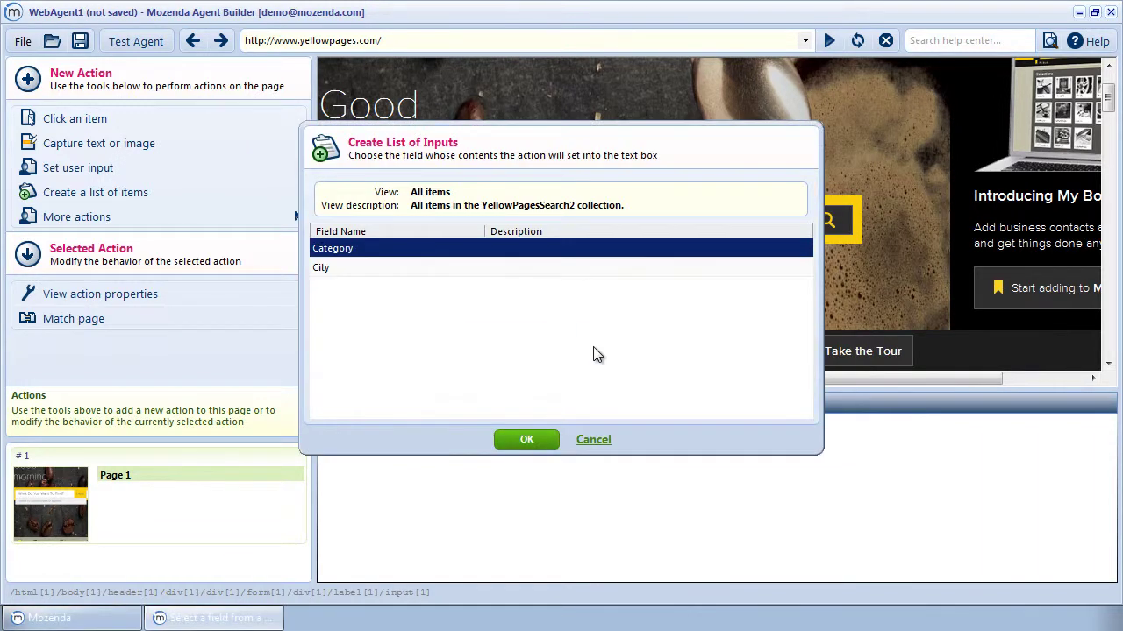
Move the dialog off the search bar and use the Category field for the search box.
{"action": "left_click_drag", "start_coordinate": [701, 142], "coordinate": [716, 273]}
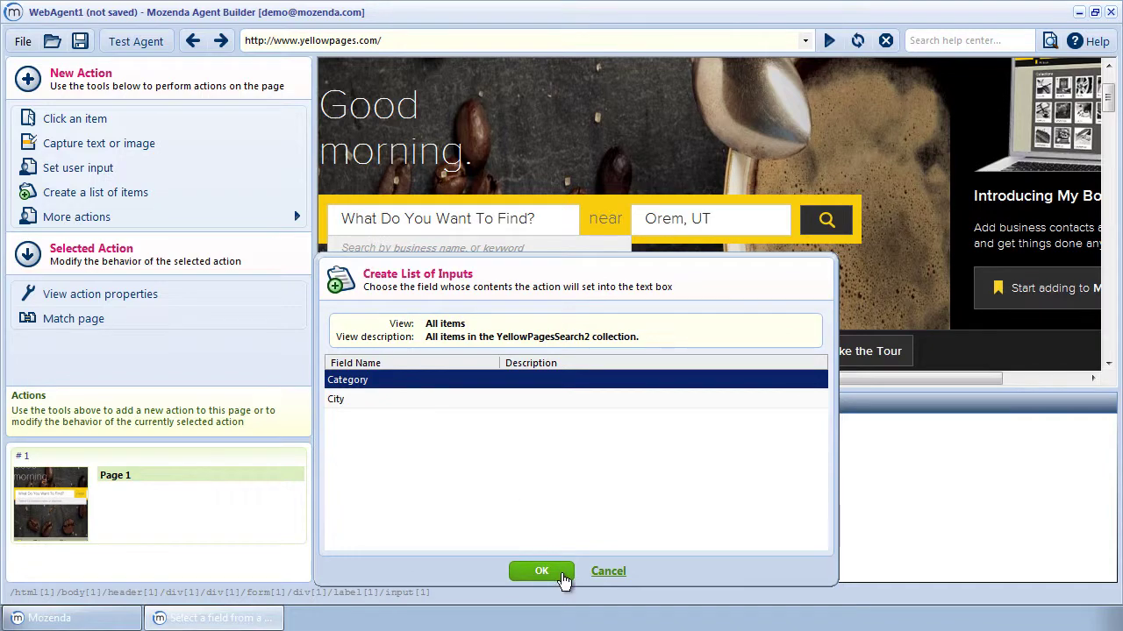
{"action": "left_click", "coordinate": [542, 571]}
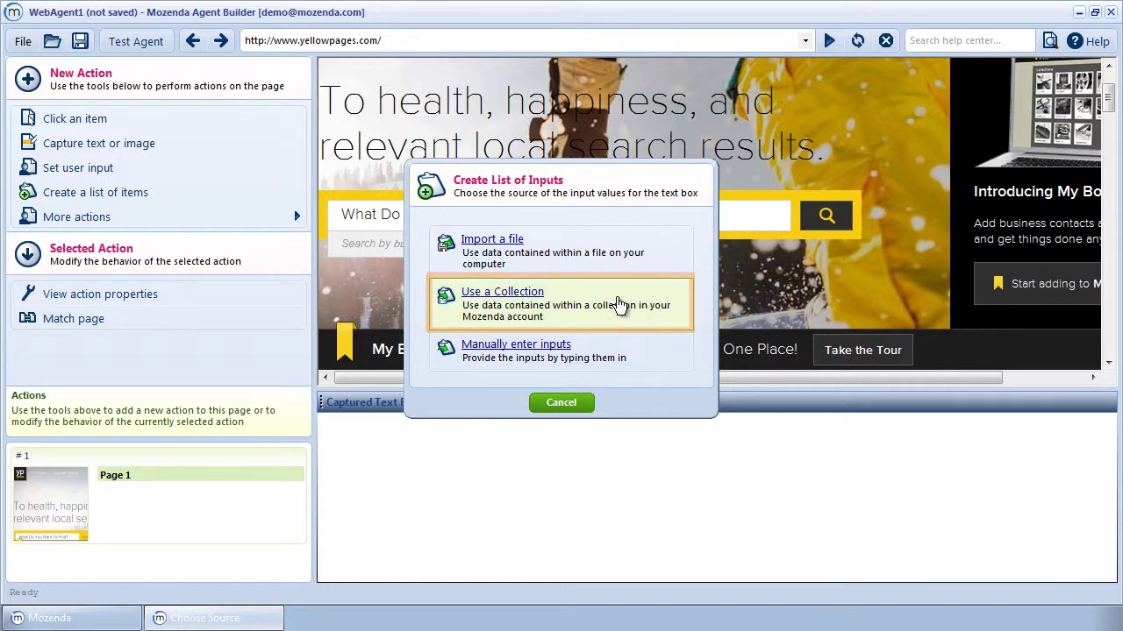
Use the existing YellowPagesSearch collection's Category field as the search box input.
{"action": "left_click", "coordinate": [620, 303]}
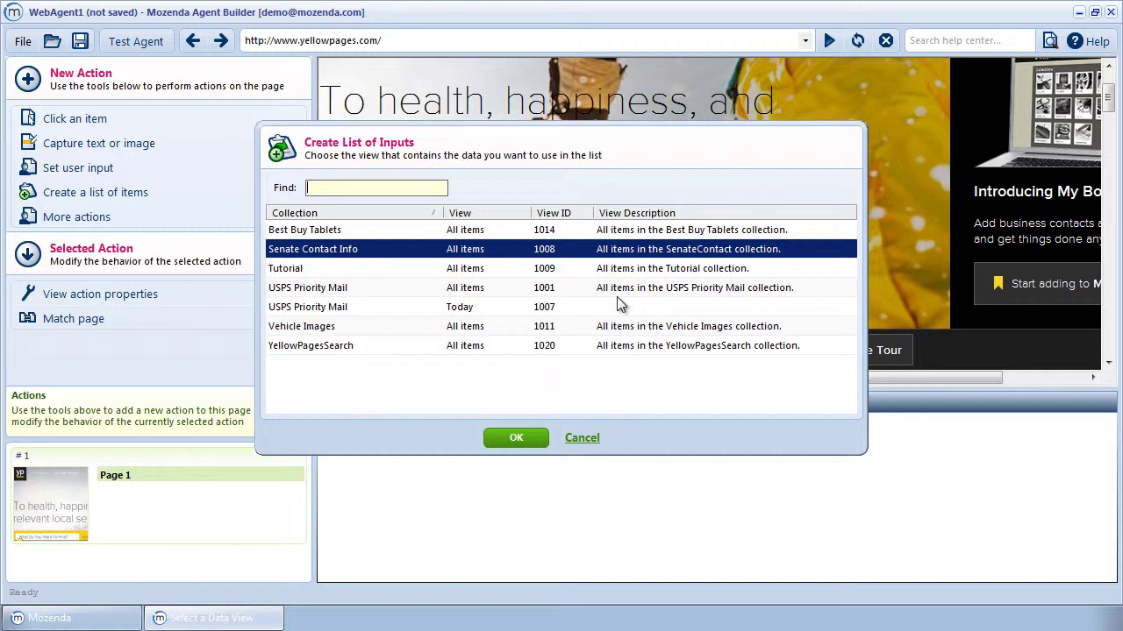
{"action": "left_click", "coordinate": [378, 351]}
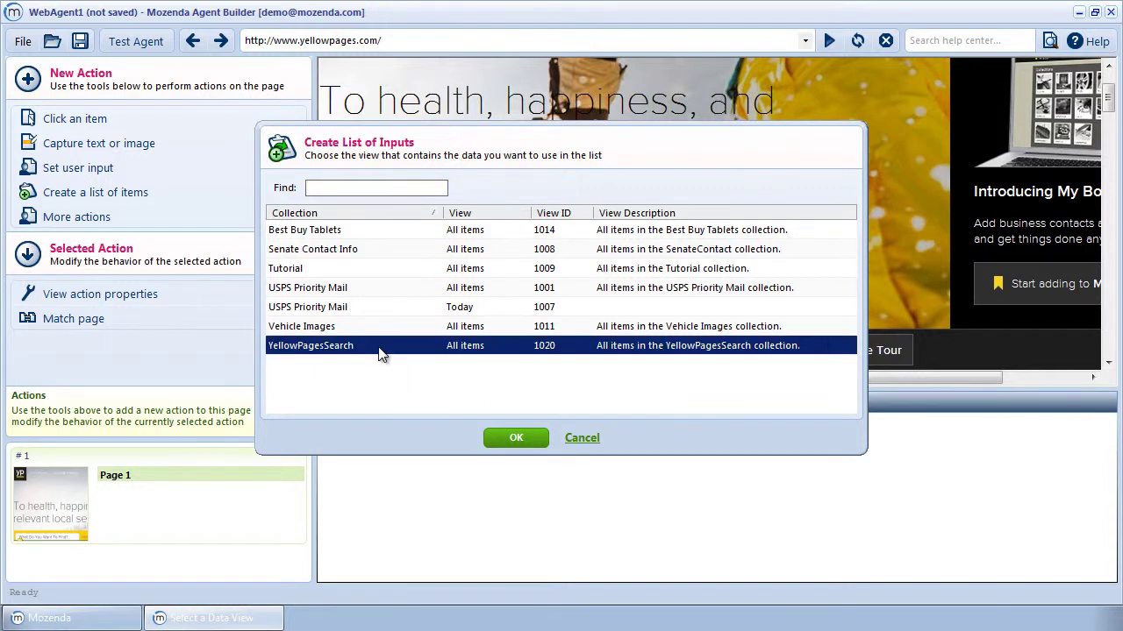
{"action": "left_click", "coordinate": [499, 442]}
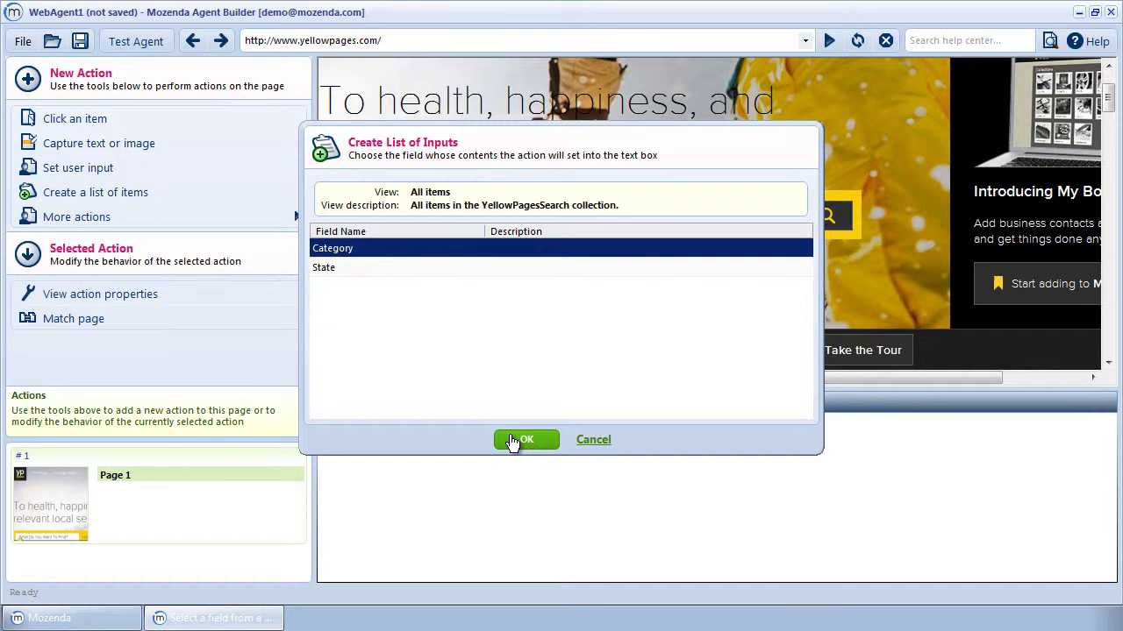
{"action": "left_click", "coordinate": [516, 440]}
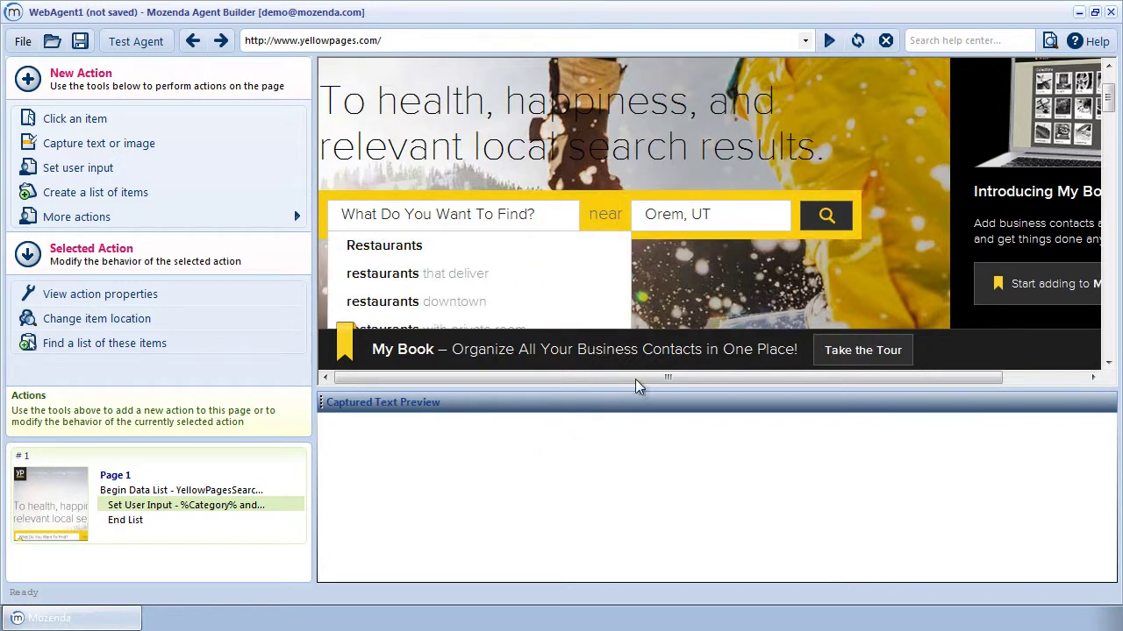
Feed the location box from the existing data list's State field.
{"action": "left_click", "coordinate": [739, 215]}
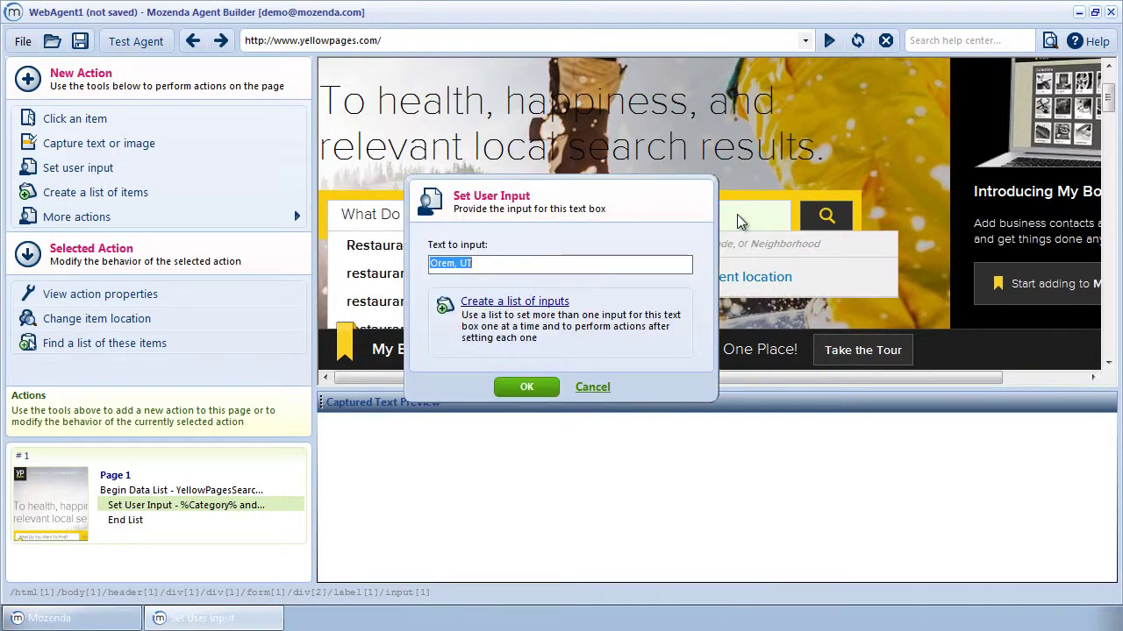
{"action": "left_click", "coordinate": [666, 346]}
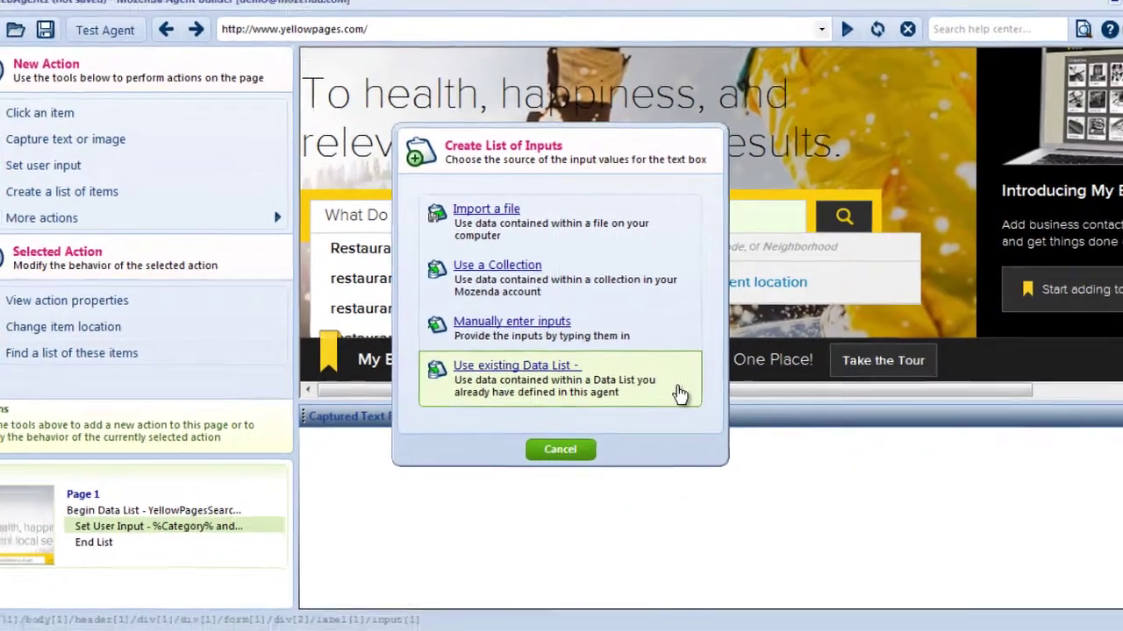
{"action": "left_click", "coordinate": [697, 412]}
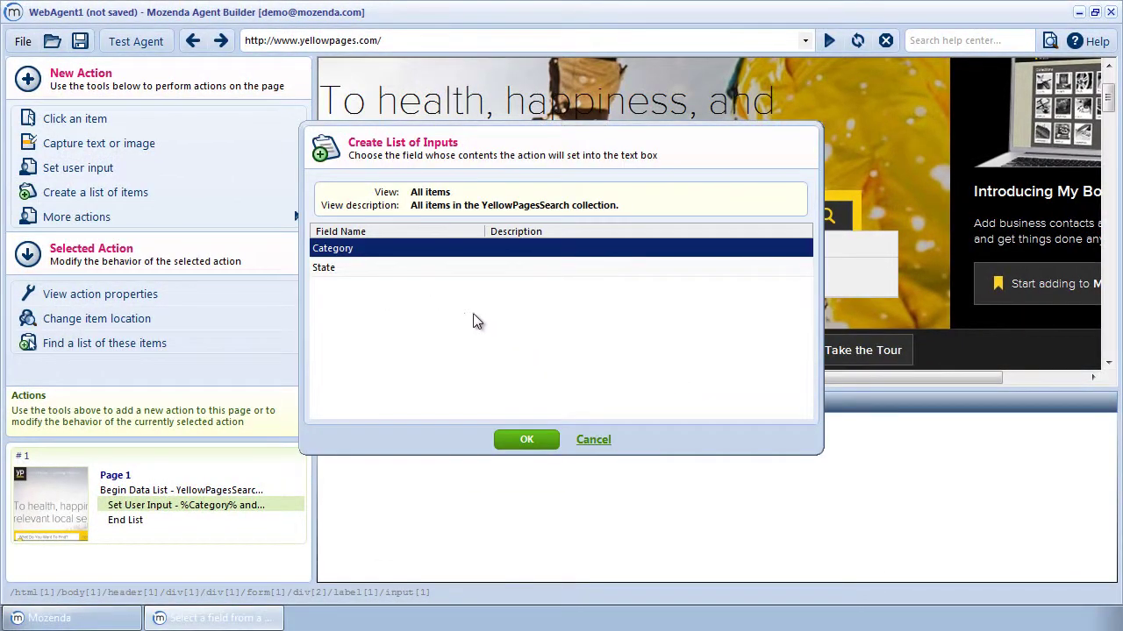
{"action": "left_click", "coordinate": [432, 271]}
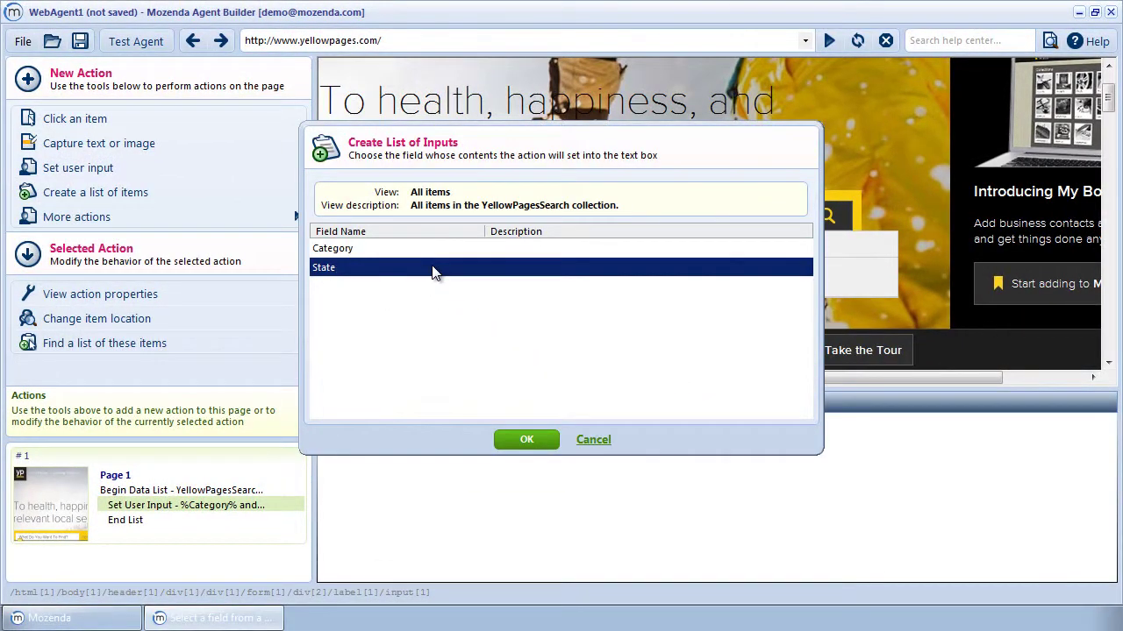
{"action": "left_click", "coordinate": [552, 443]}
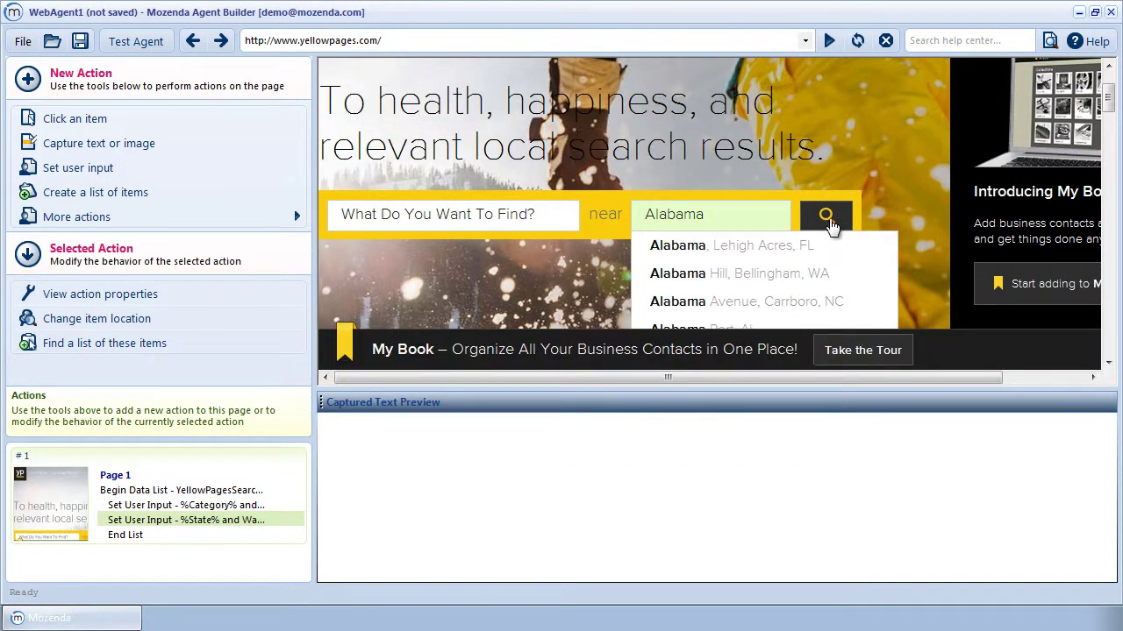
Add a Click Item action on the page's search button.
{"action": "left_click", "coordinate": [835, 214]}
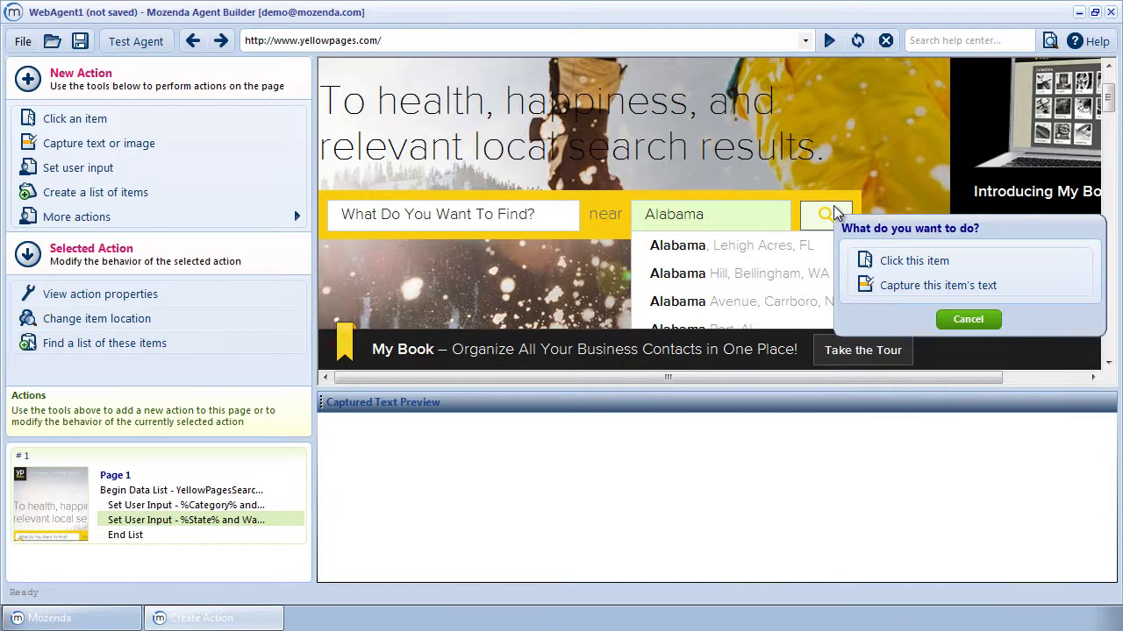
{"action": "left_click", "coordinate": [979, 262]}
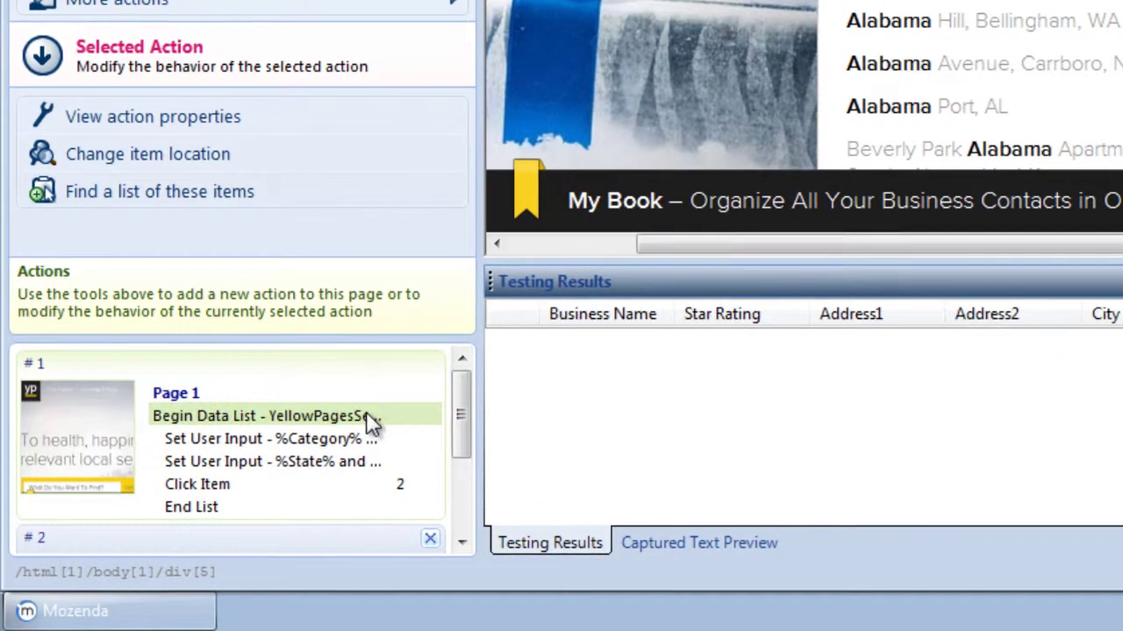
Point the Begin Data List at the YellowPages Search New collection view 1021.
{"action": "double_click", "coordinate": [346, 433]}
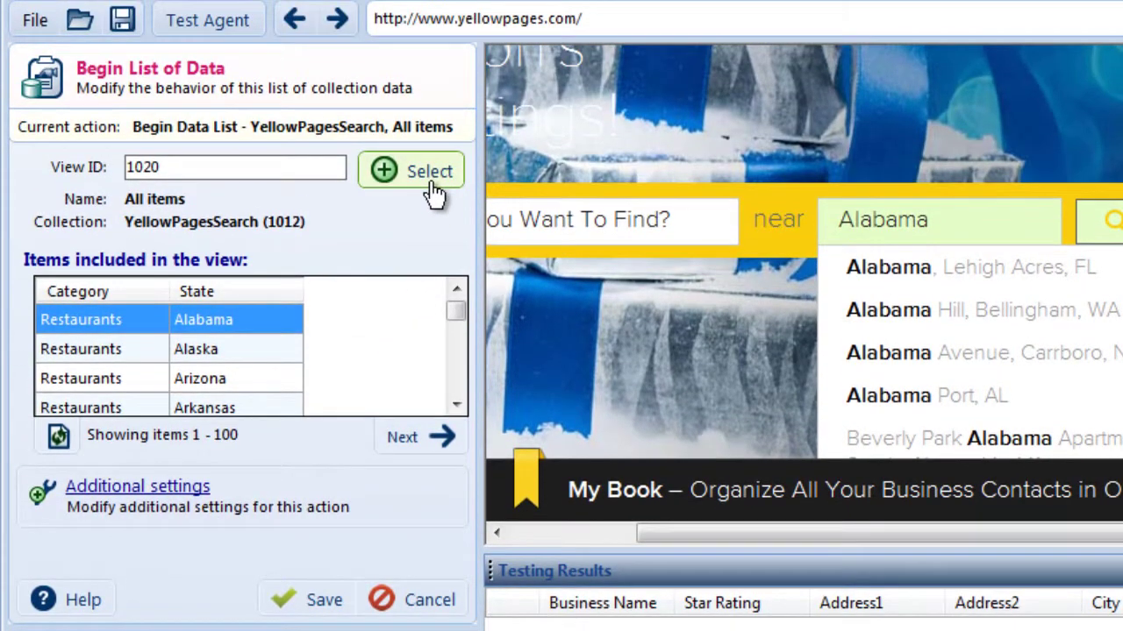
{"action": "left_click", "coordinate": [432, 185]}
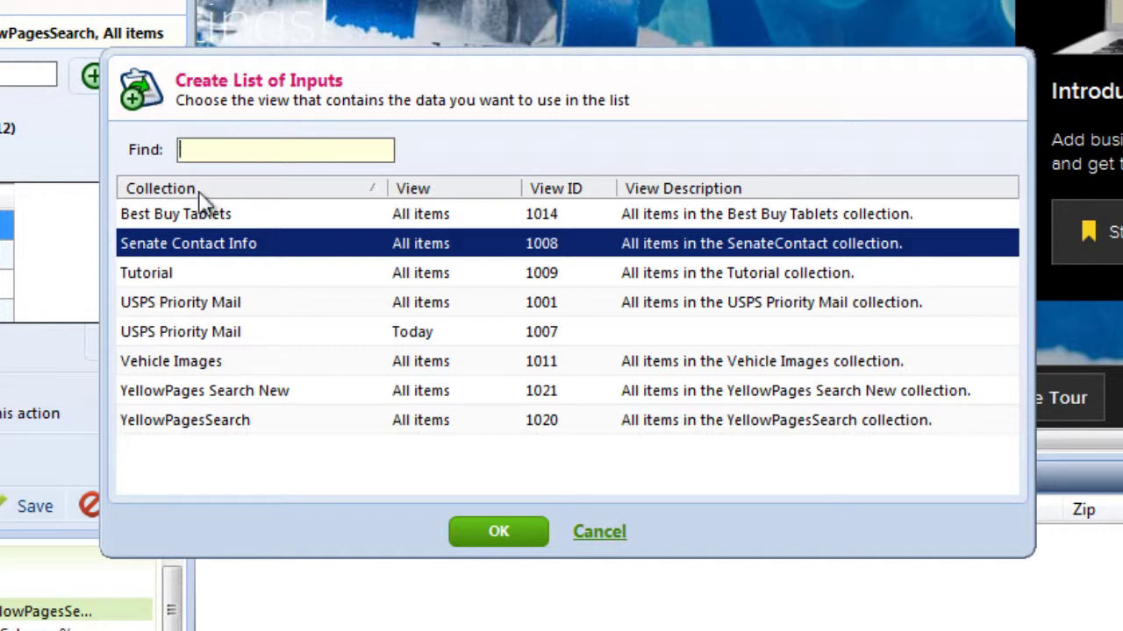
{"action": "left_click", "coordinate": [319, 394]}
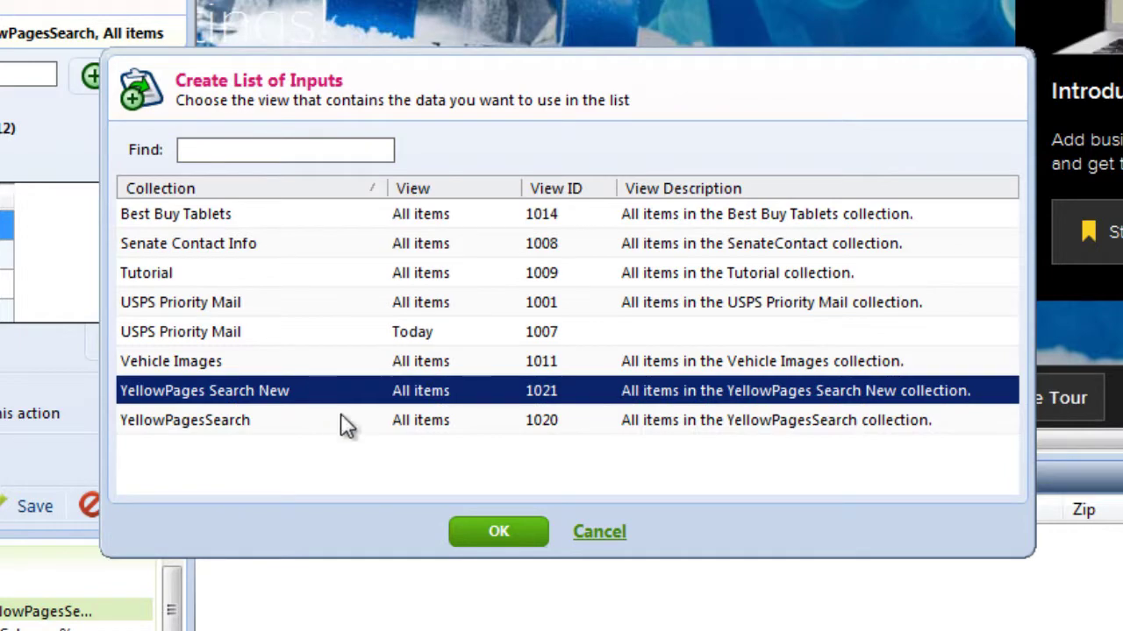
{"action": "left_click", "coordinate": [468, 533]}
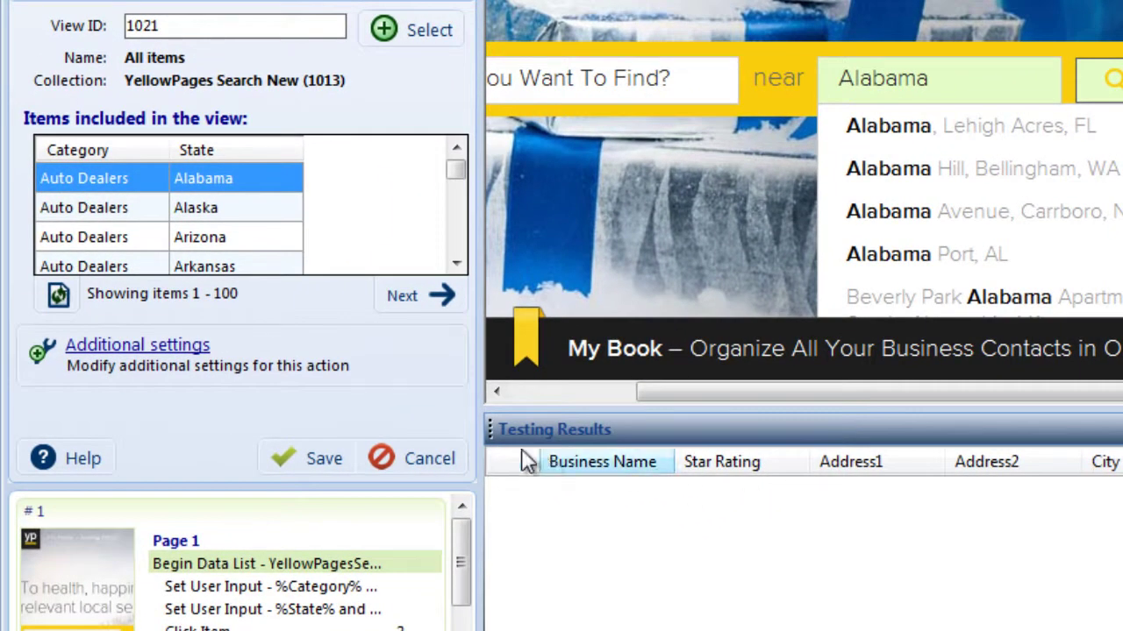
Set data list indexes to 1-100, capture field Category, and save.
{"action": "left_click", "coordinate": [312, 366]}
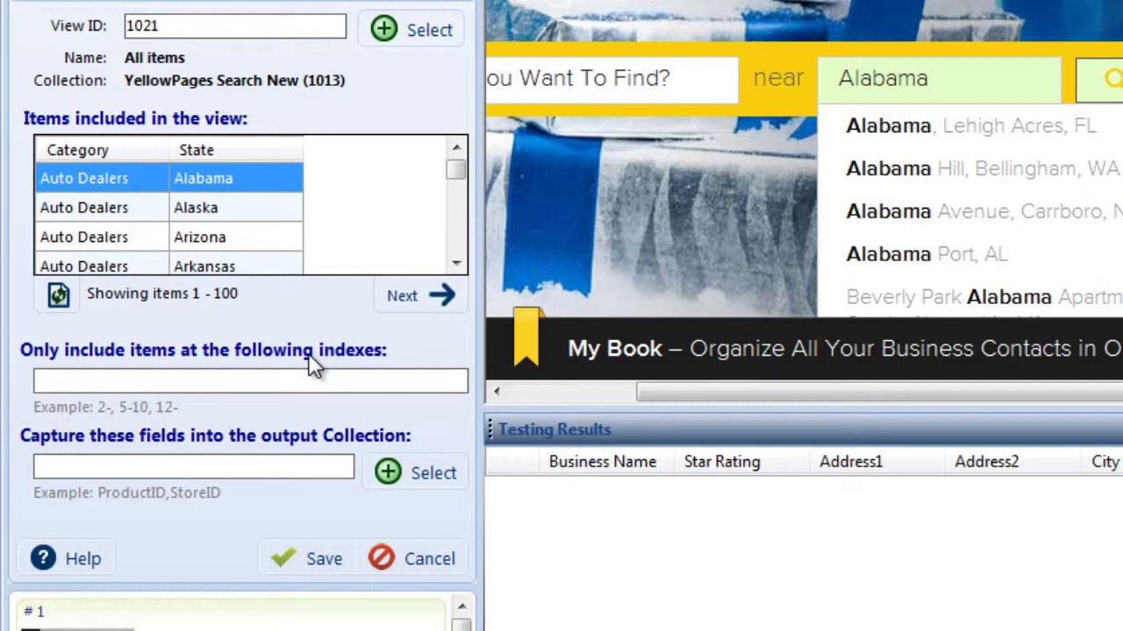
{"action": "left_click", "coordinate": [292, 378]}
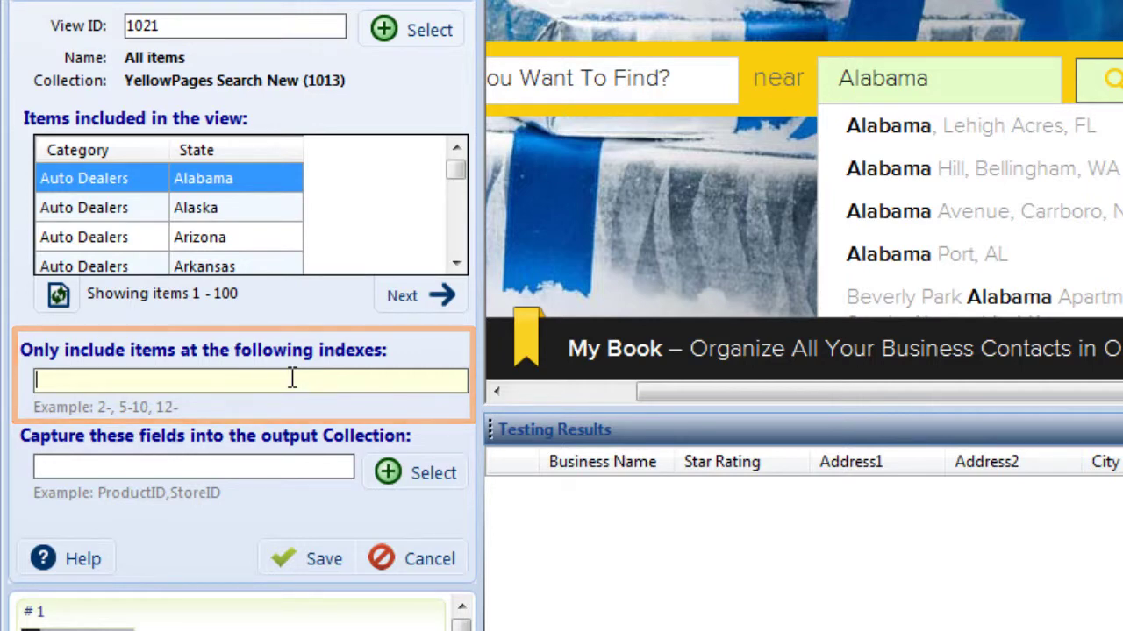
{"action": "type", "text": "1-100"}
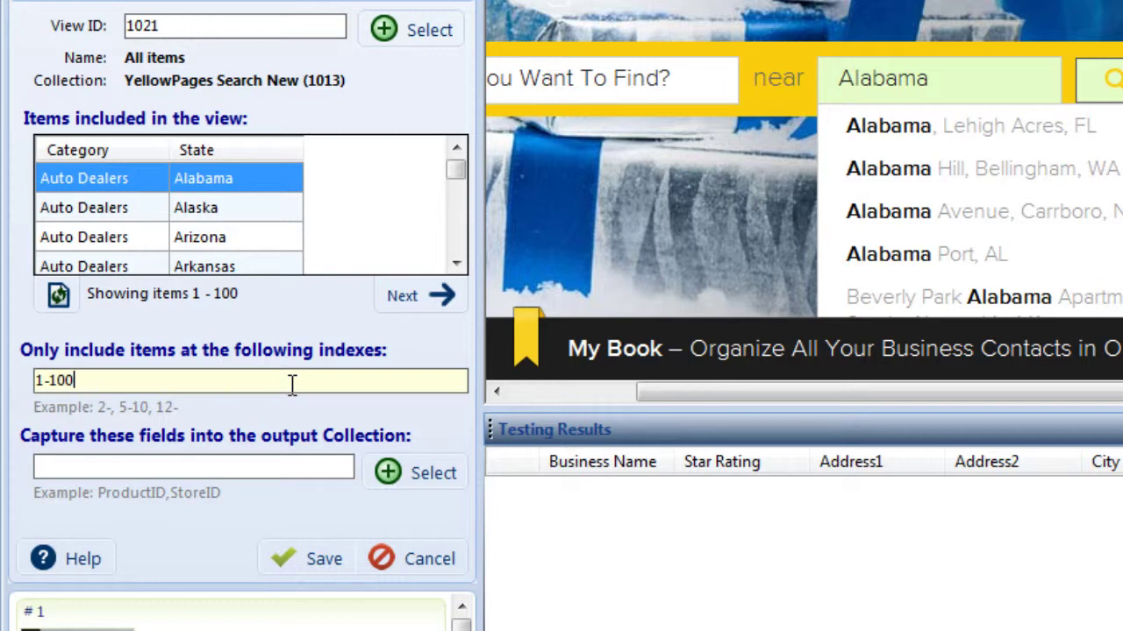
{"action": "left_click", "coordinate": [255, 467]}
{"action": "type", "text": "Category"}
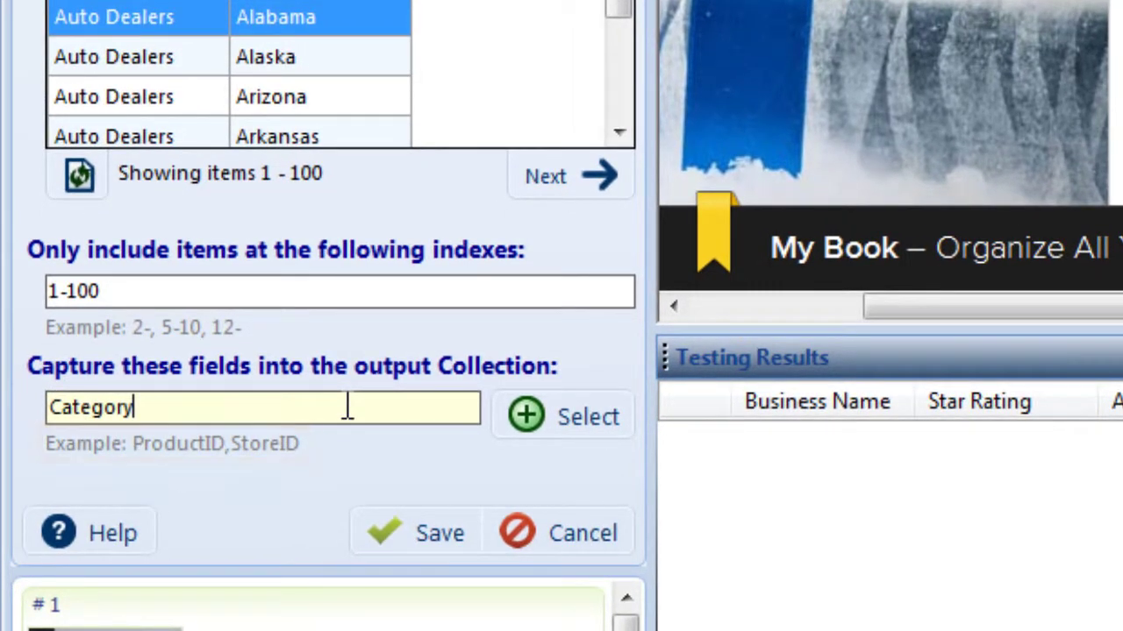
{"action": "left_click", "coordinate": [403, 535]}
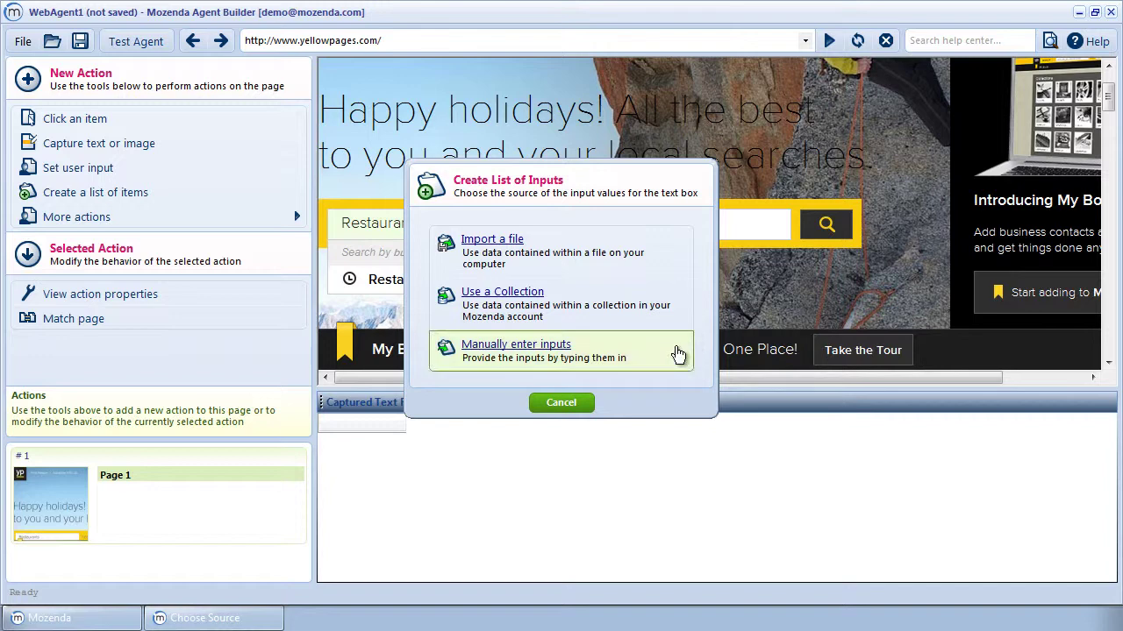
Manually enter the search terms Restaurants and Auto Dealerships for the search box.
{"action": "left_click", "coordinate": [664, 357]}
{"action": "type", "text": "Restaurants "}
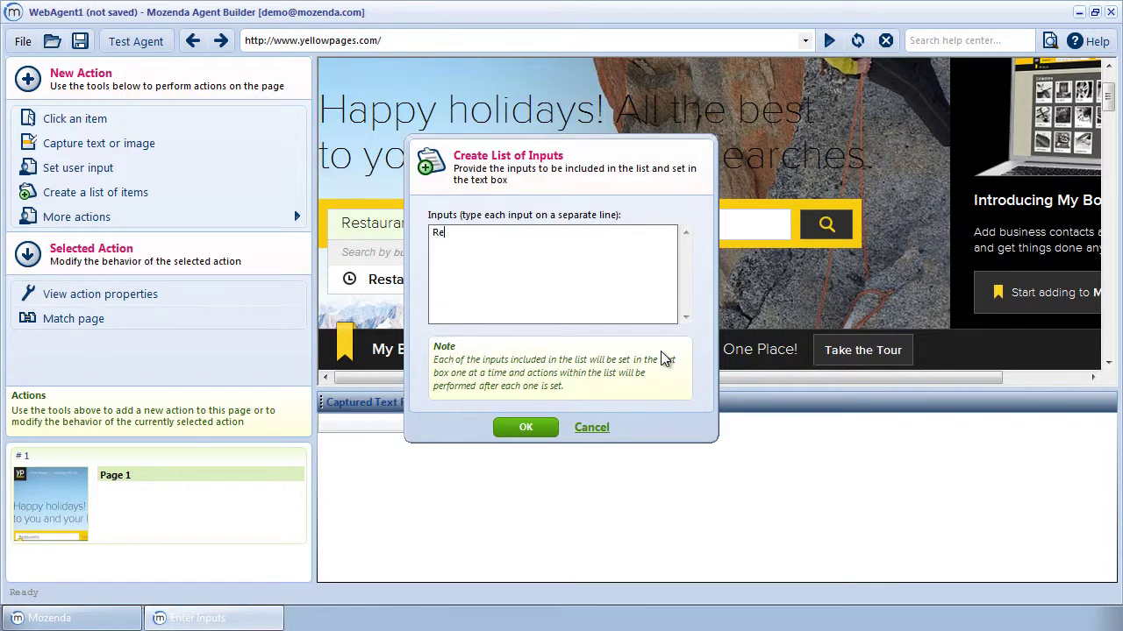
{"action": "type", "text": "Auto Dealerships"}
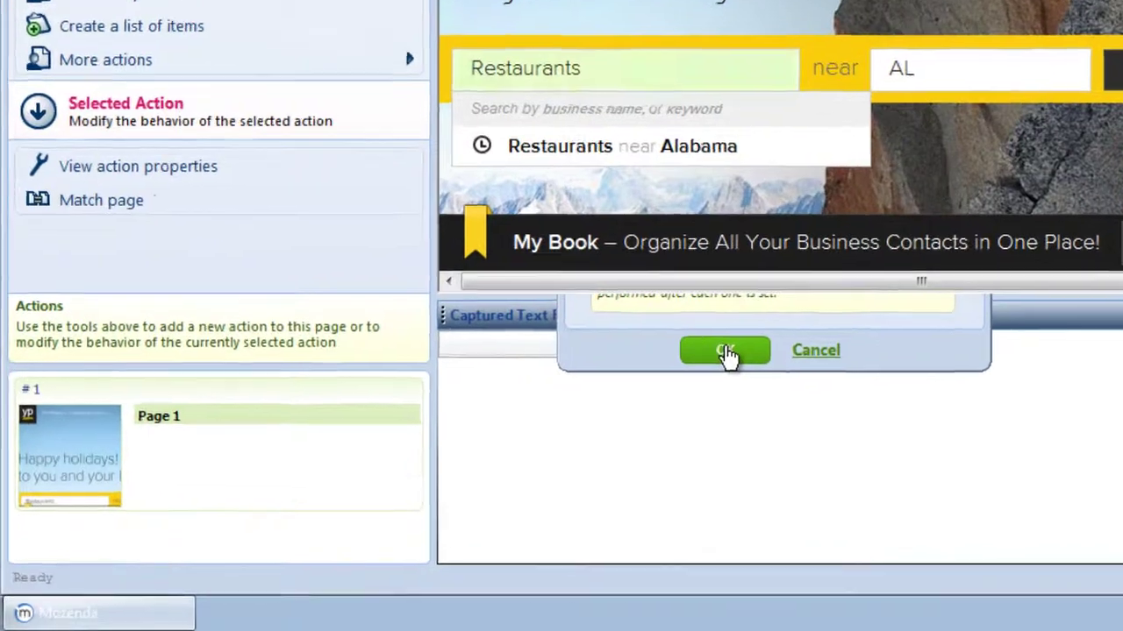
{"action": "left_click", "coordinate": [541, 423]}
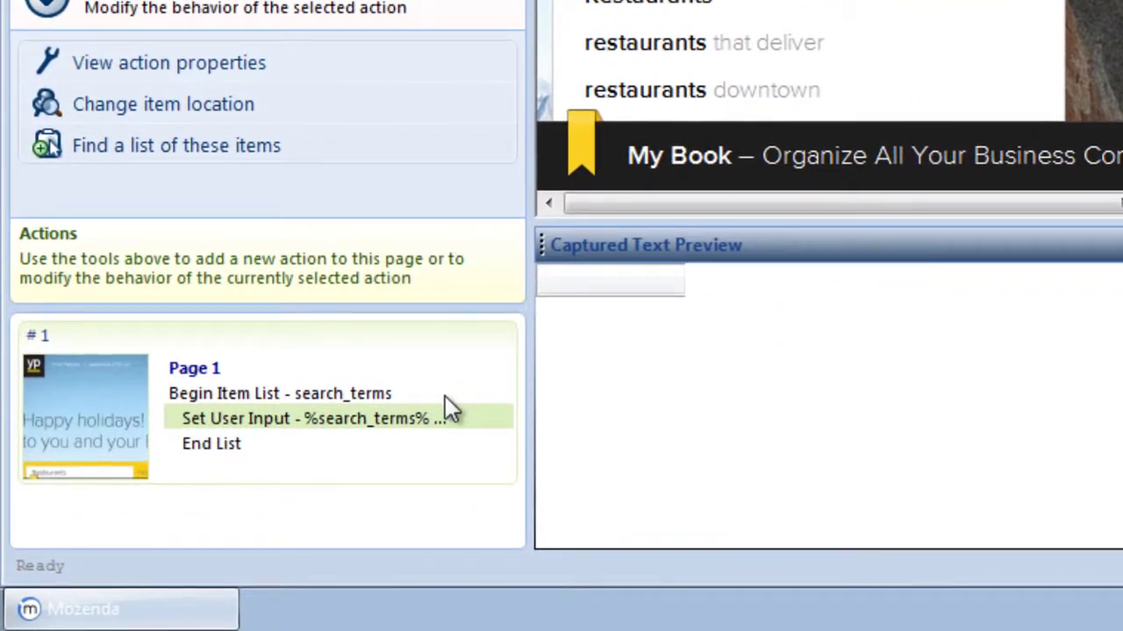
Change the Begin Item List search_terms inputs to 'Electronics Store' and 'Gymns', then show its additional settings.
{"action": "left_click", "coordinate": [333, 396]}
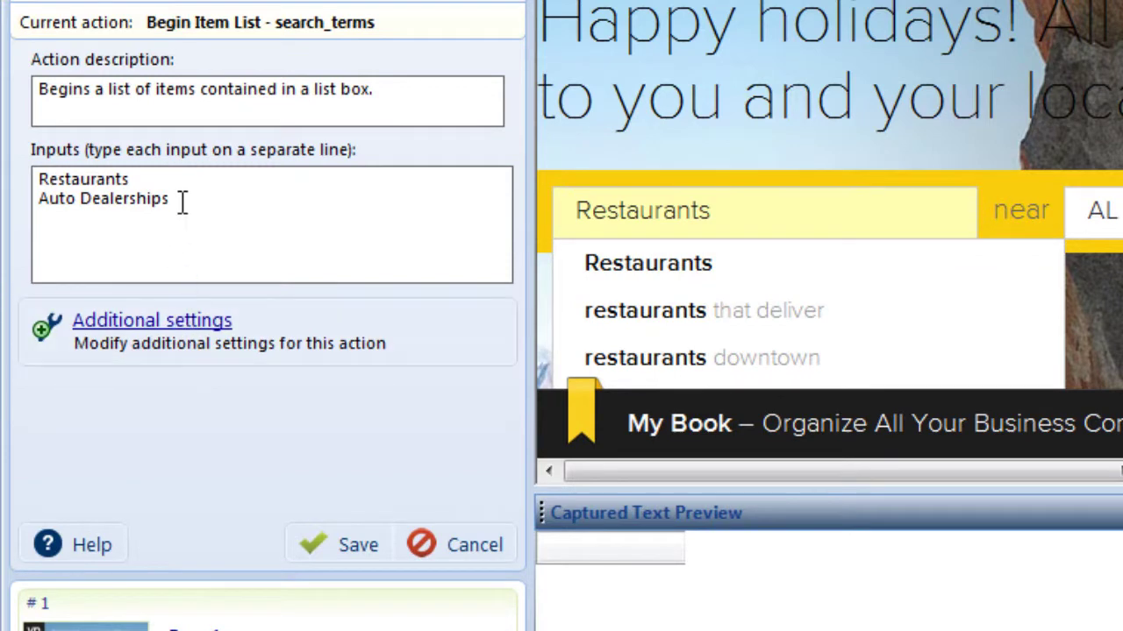
{"action": "left_click_drag", "start_coordinate": [179, 200], "coordinate": [5, 188]}
{"action": "type", "text": "Electronics Store"}
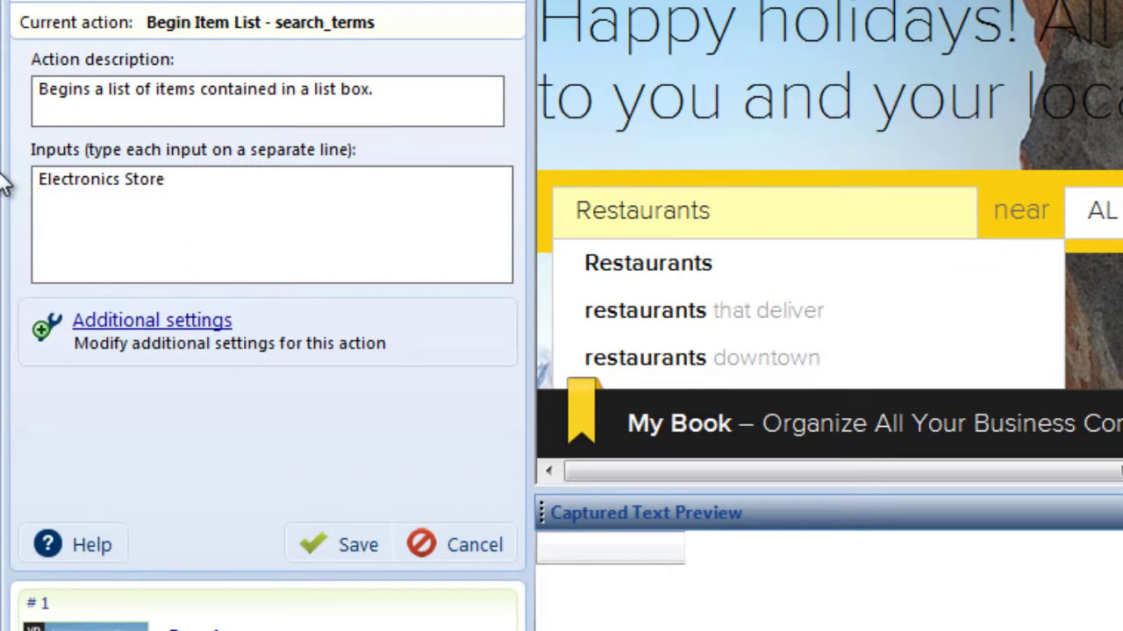
{"action": "key", "text": "Return"}
{"action": "type", "text": "Gymns"}
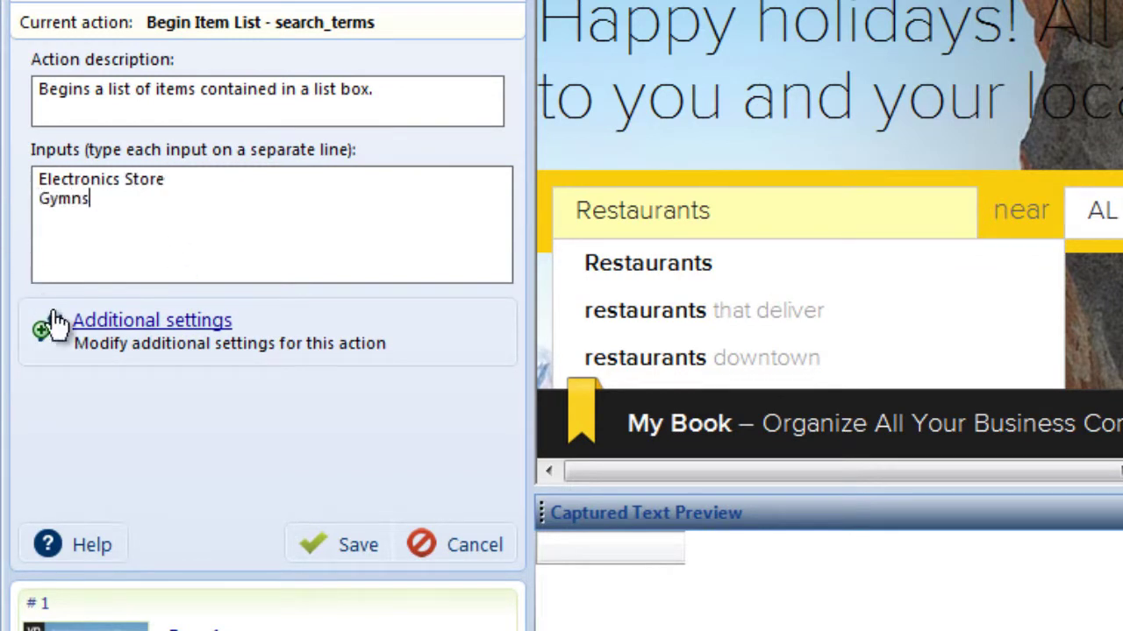
{"action": "left_click", "coordinate": [329, 344]}
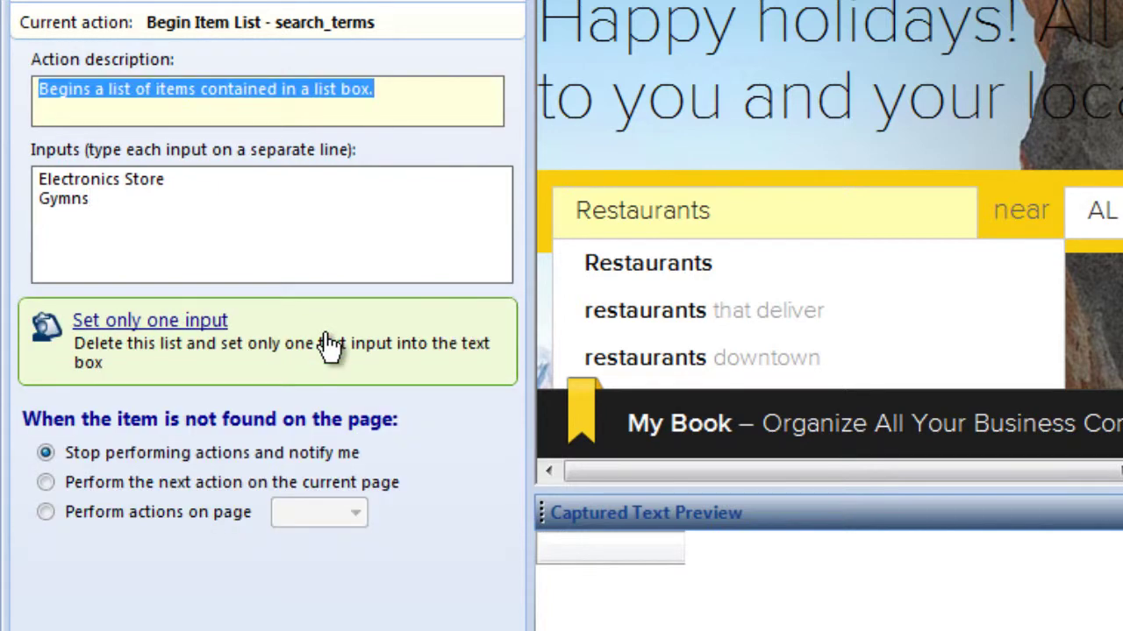